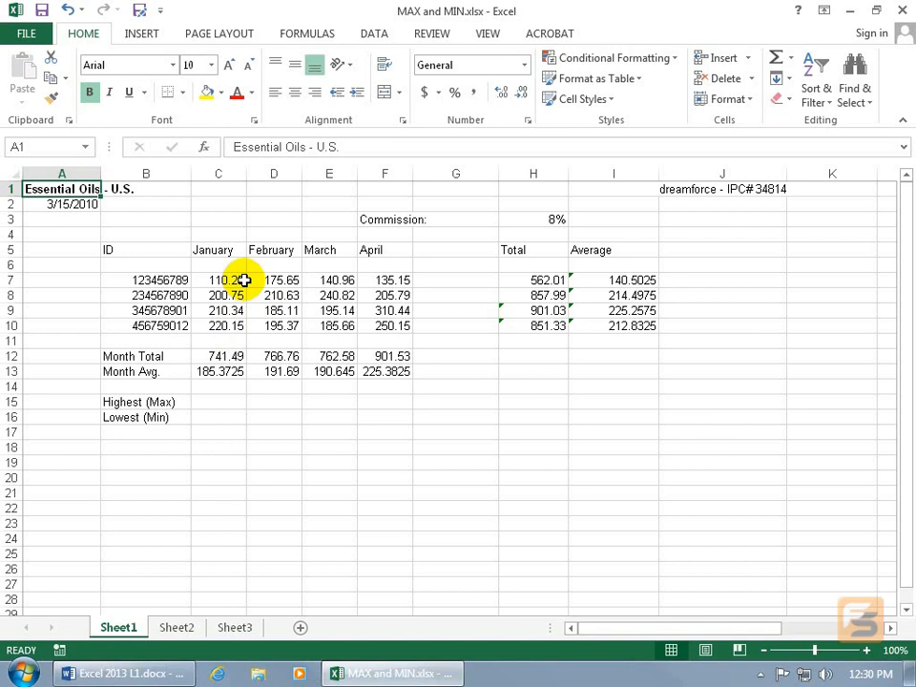
Step: Start a MAX formula in C15 with the January values C7:C10 as its first argument
{"action": "left_click", "coordinate": [218, 401]}
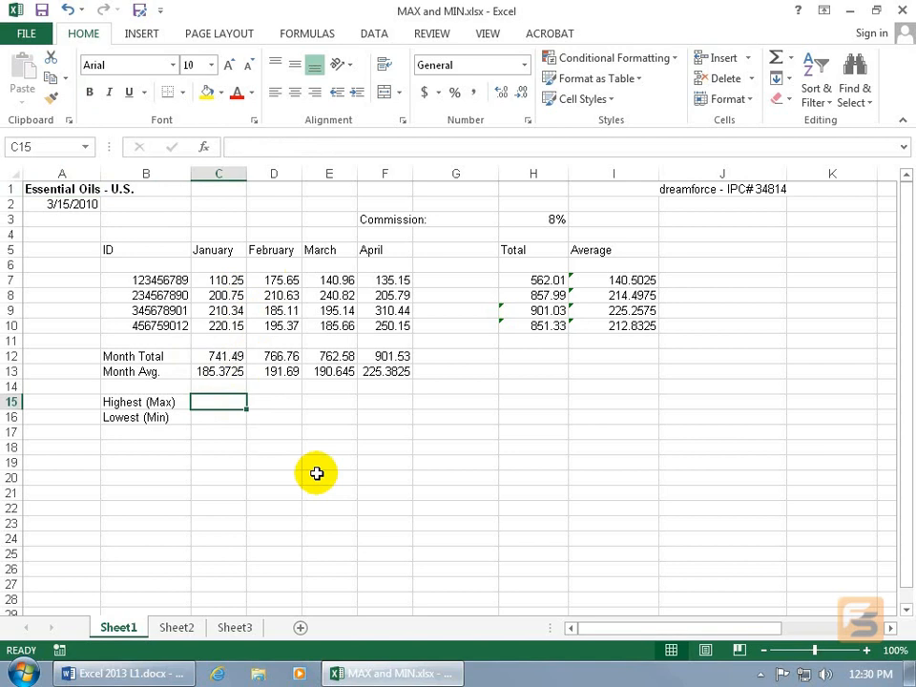
{"action": "type", "text": "="}
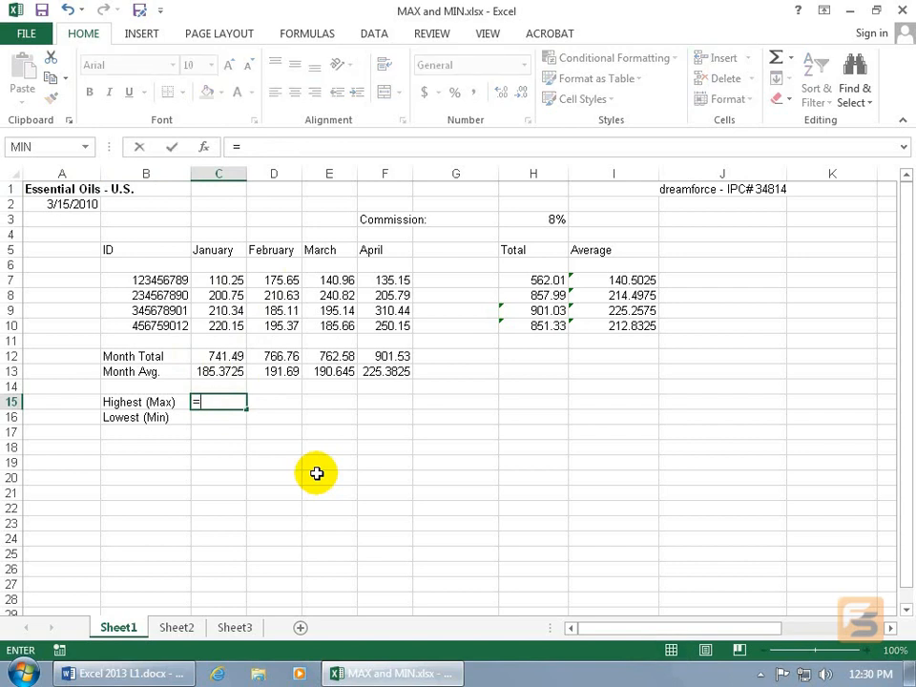
{"action": "type", "text": "ma"}
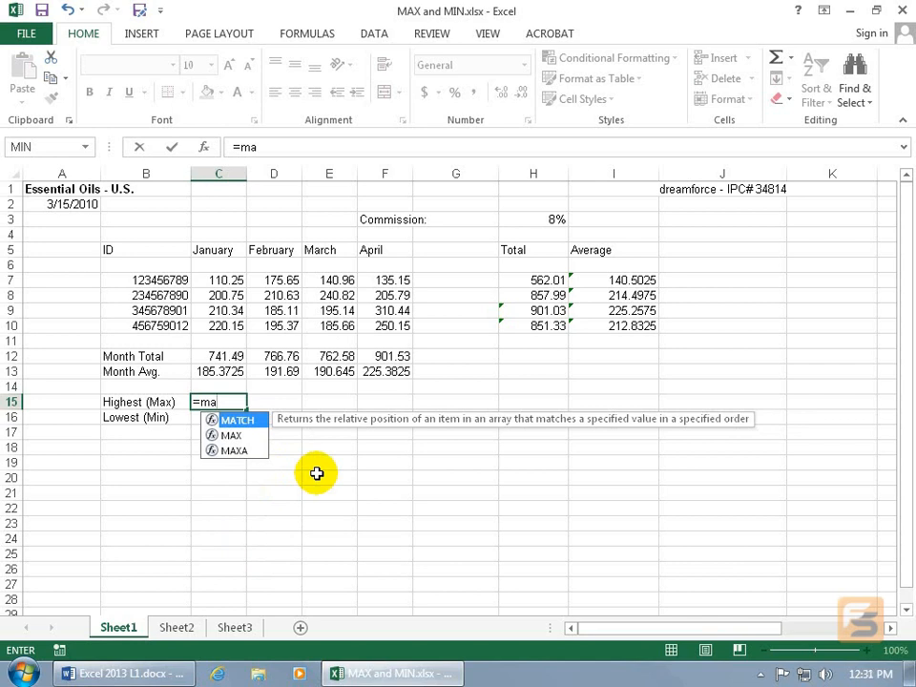
{"action": "key", "text": "Down"}
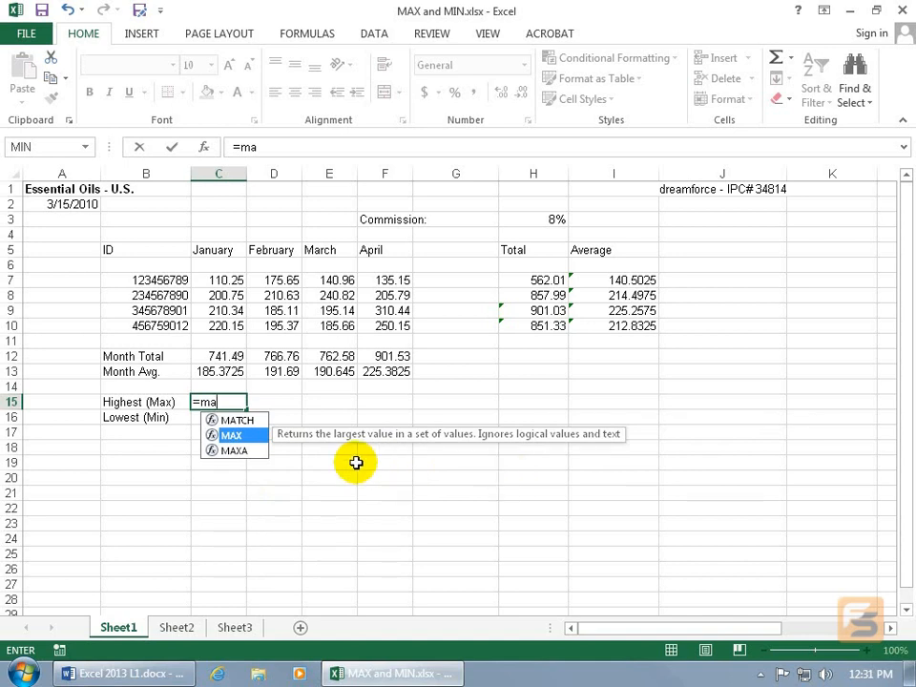
{"action": "key", "text": "Tab"}
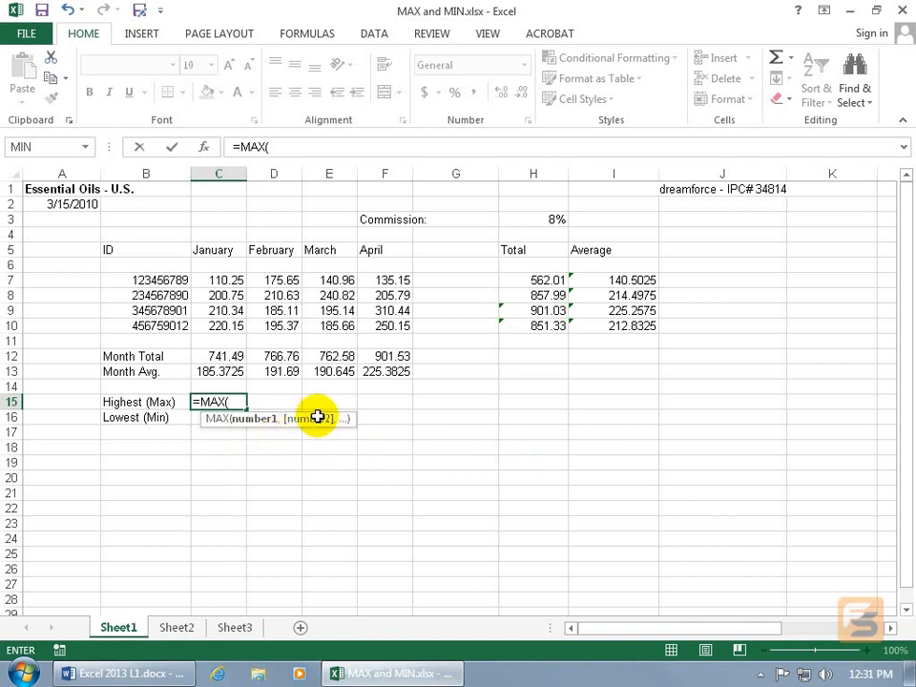
{"action": "left_click_drag", "start_coordinate": [229, 279], "coordinate": [229, 327]}
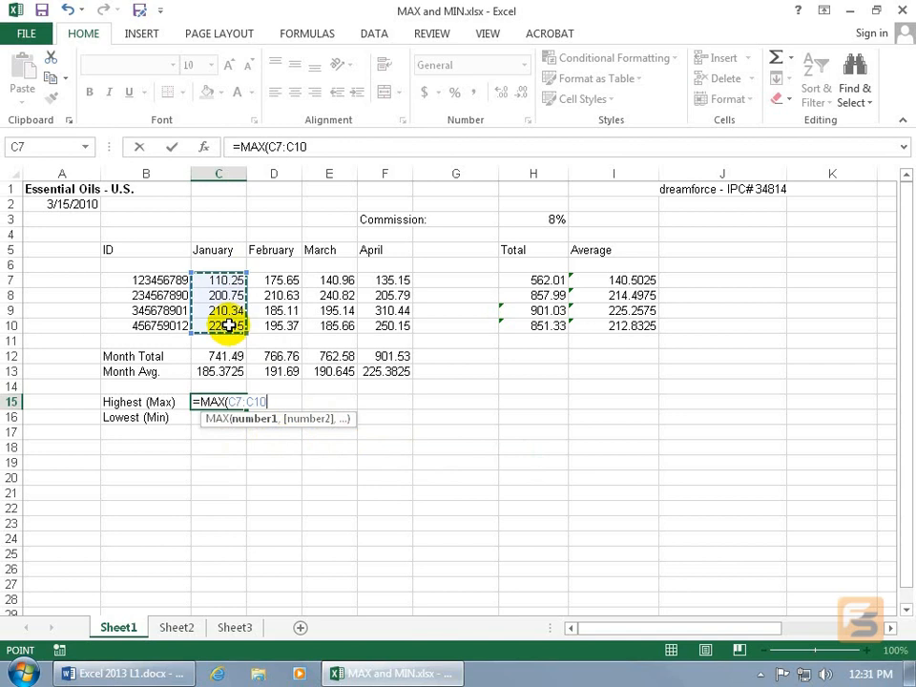
{"action": "type", "text": ","}
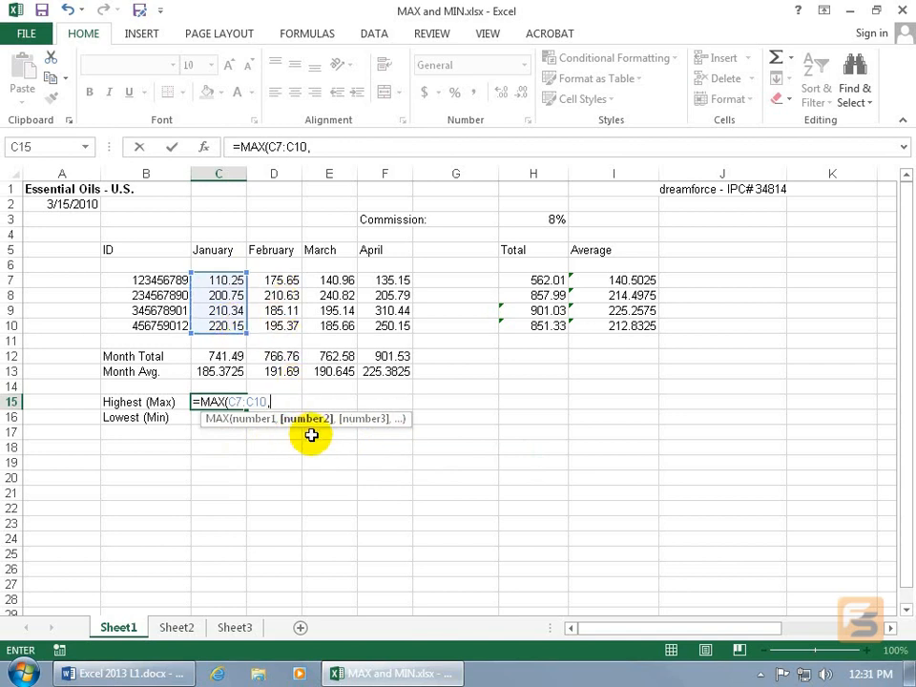
{"action": "left_click_drag", "start_coordinate": [332, 280], "coordinate": [339, 341]}
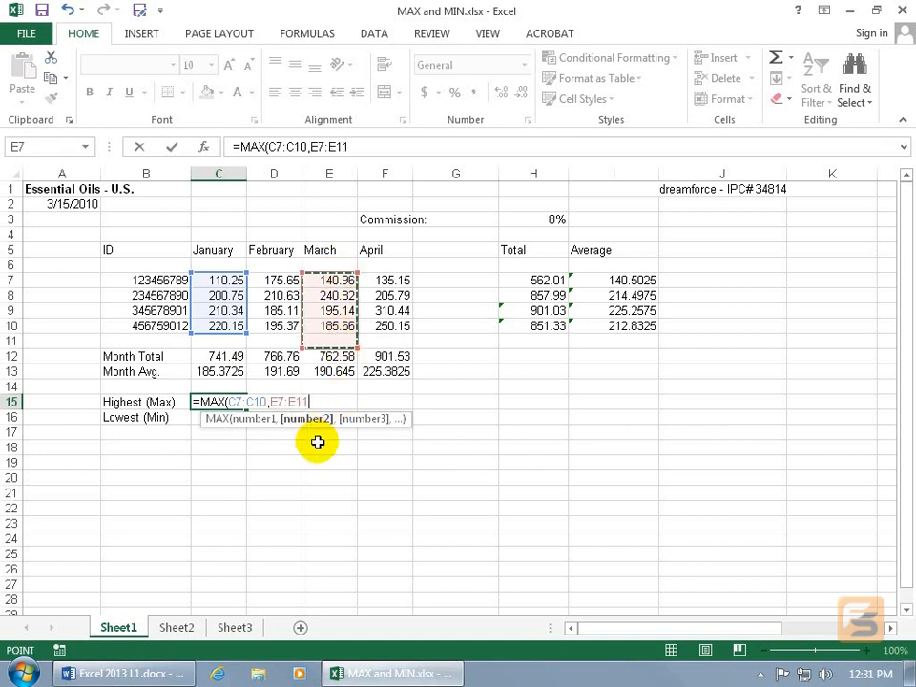
{"action": "type", "text": ","}
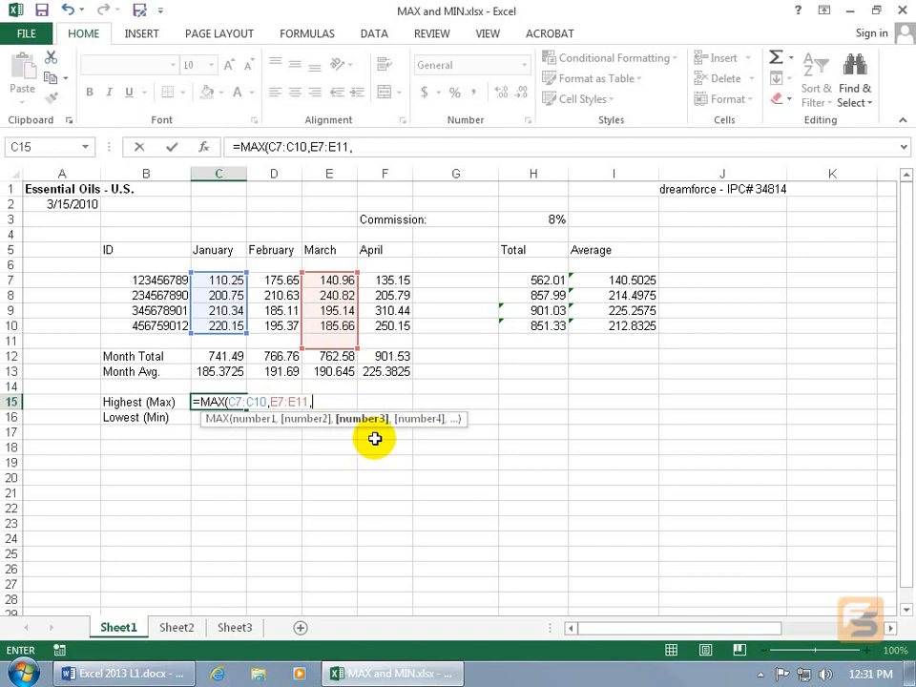
{"action": "key", "text": "BackSpace"}
{"action": "key", "text": "BackSpace"}
{"action": "key", "text": "BackSpace"}
{"action": "key", "text": "BackSpace"}
{"action": "key", "text": "BackSpace"}
{"action": "key", "text": "BackSpace"}
{"action": "key", "text": "BackSpace"}
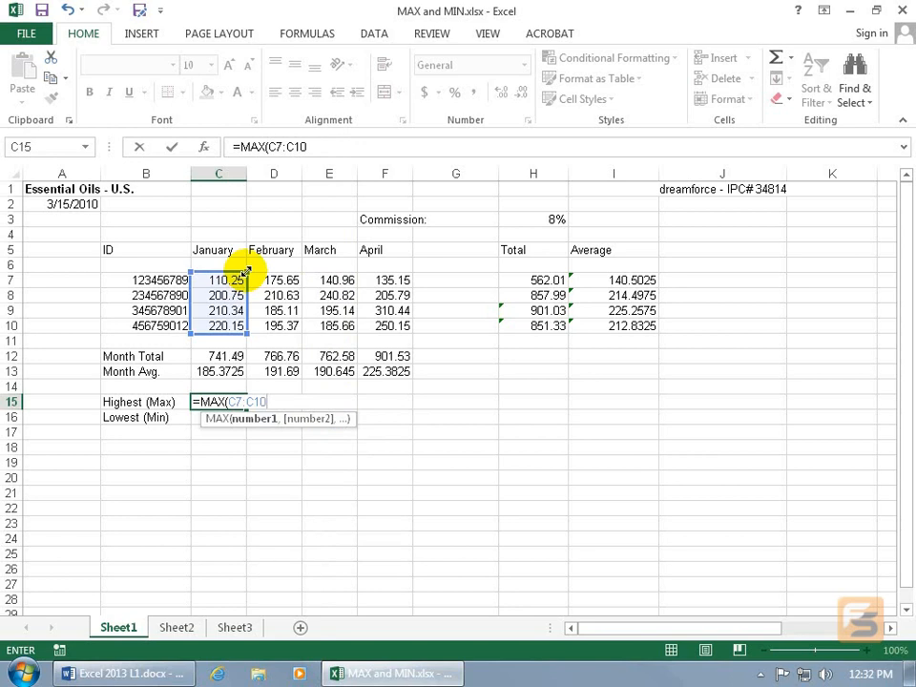
Step: Extend the range of the C15 MAX formula to C5:C10 and enter the formula
{"action": "left_click_drag", "start_coordinate": [246, 273], "coordinate": [241, 243]}
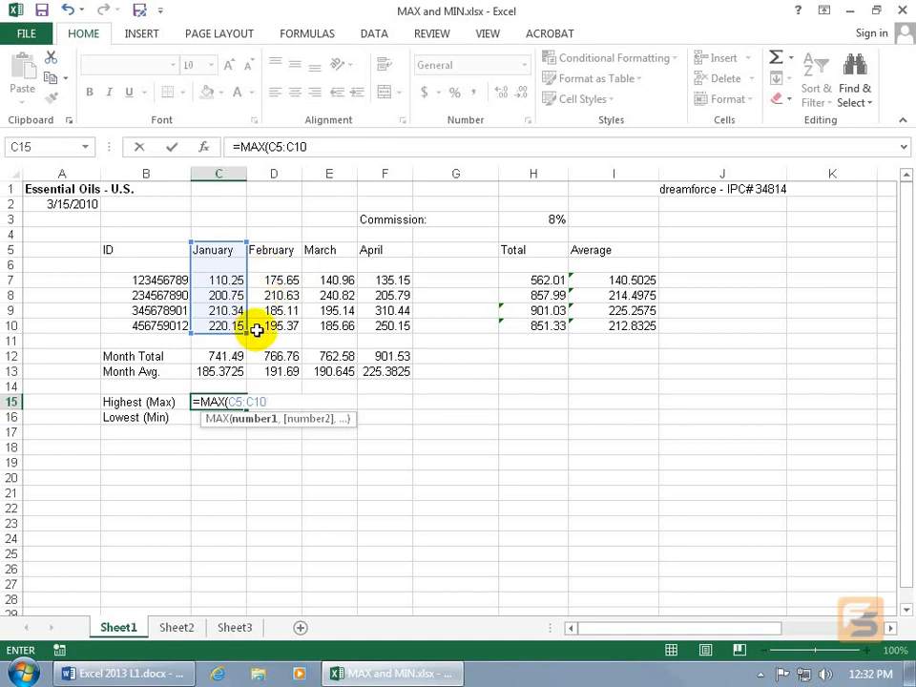
{"action": "key", "text": "Return"}
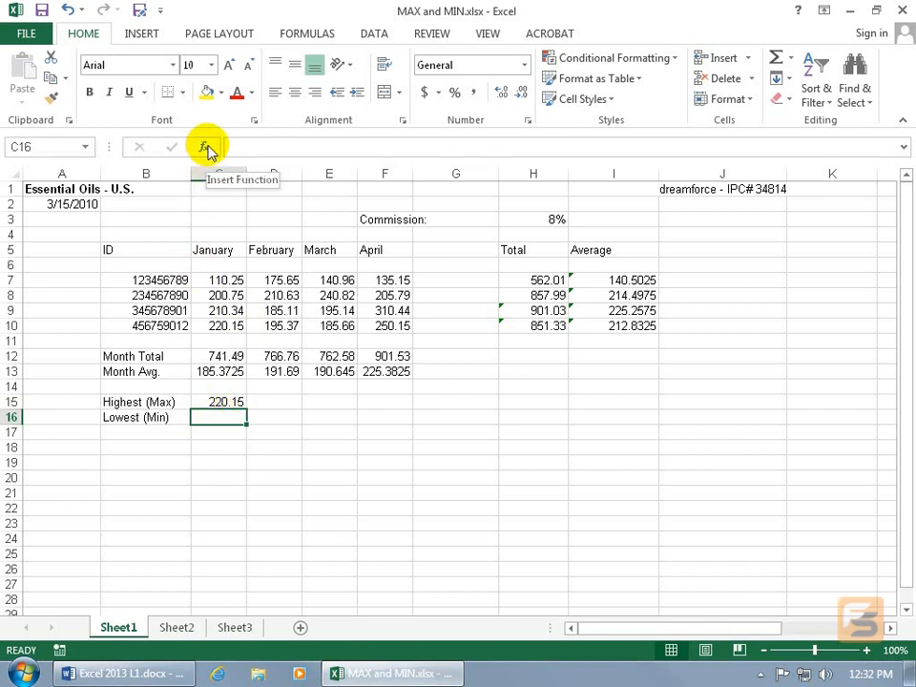
Step: Search the function library for "min" and insert the MIN function in C16
{"action": "left_click", "coordinate": [307, 34]}
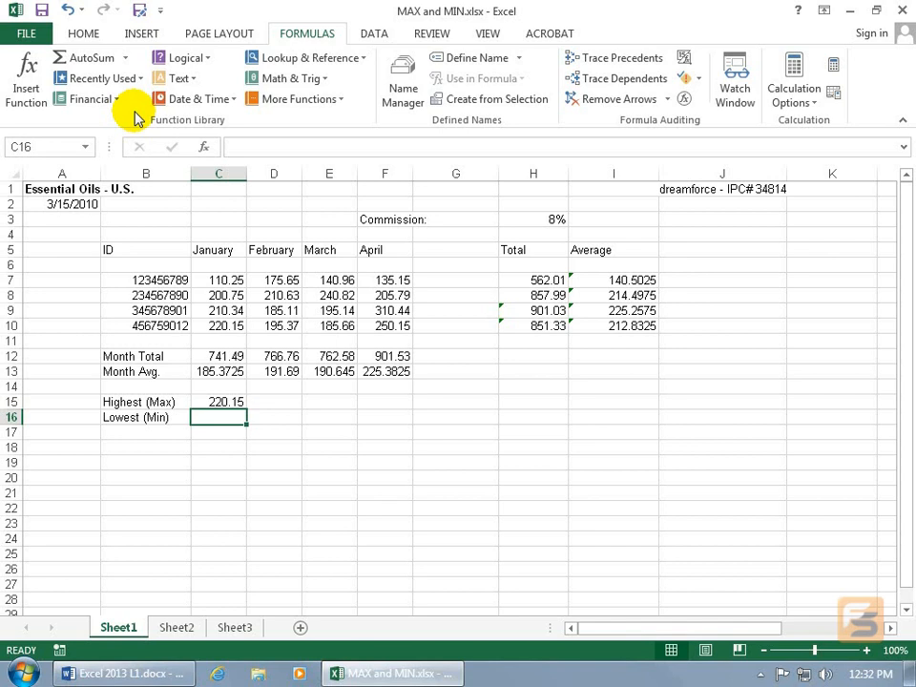
{"action": "left_click", "coordinate": [25, 90]}
{"action": "left_click_drag", "start_coordinate": [548, 355], "coordinate": [431, 241]}
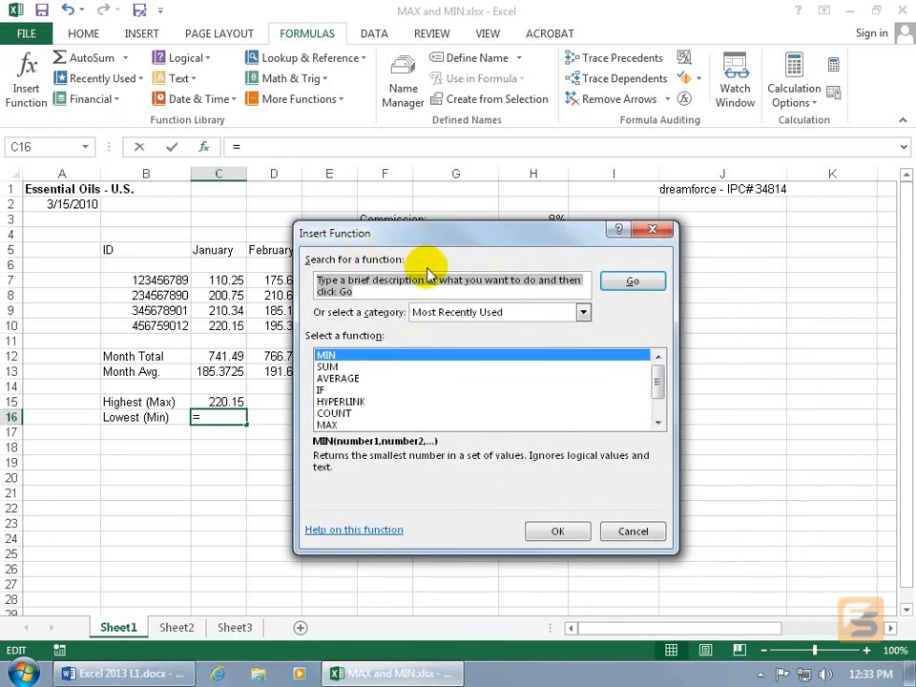
{"action": "type", "text": "min"}
{"action": "left_click", "coordinate": [646, 281]}
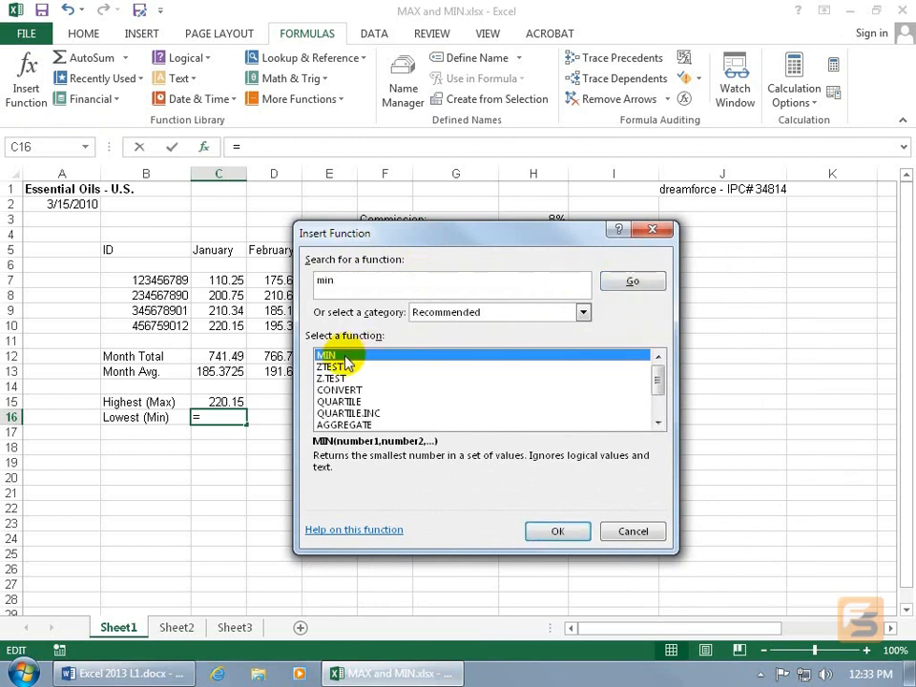
{"action": "left_click", "coordinate": [341, 366]}
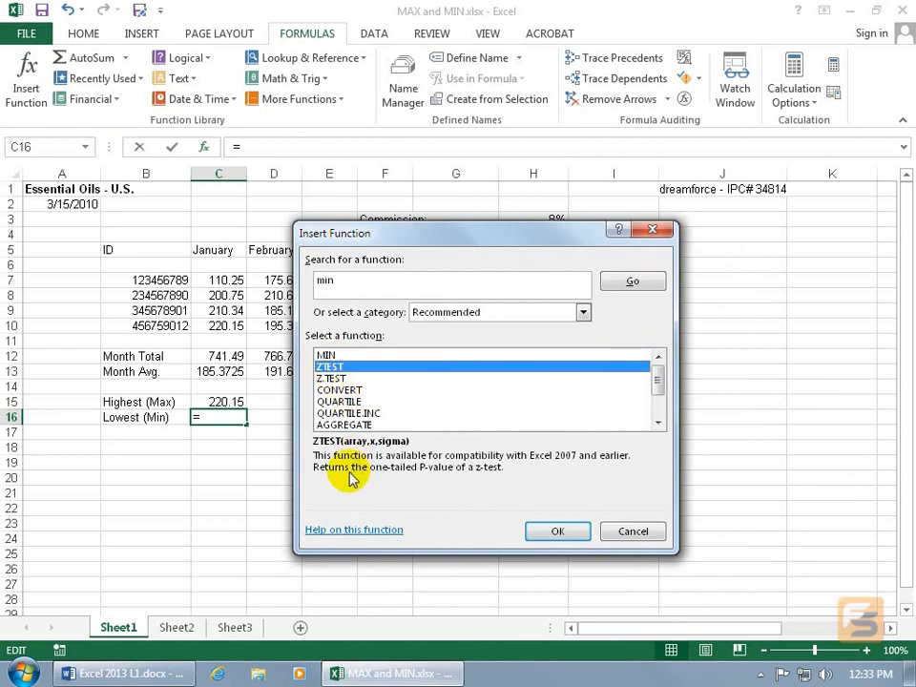
{"action": "left_click", "coordinate": [326, 355]}
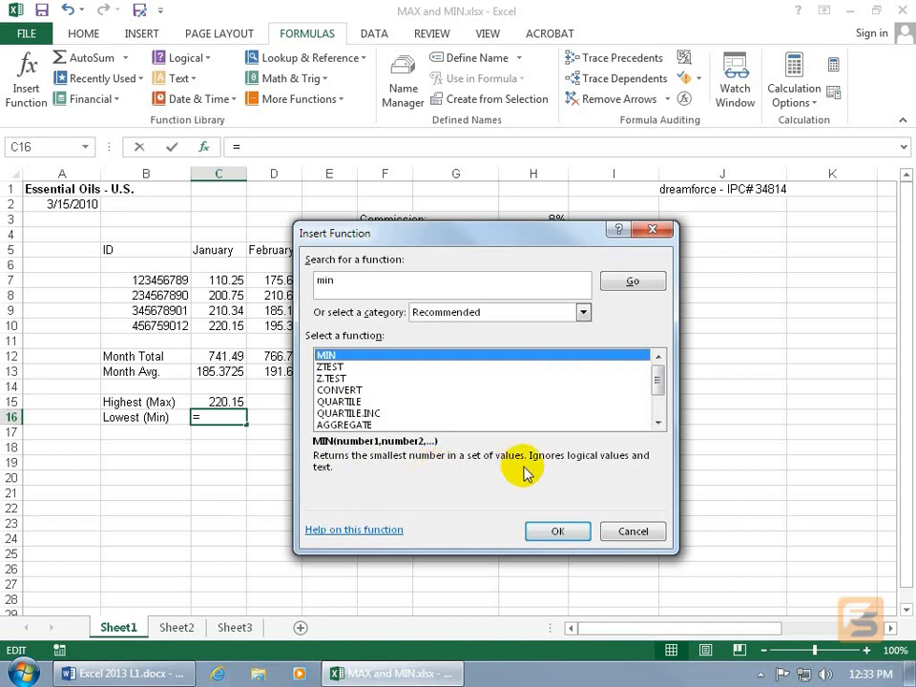
{"action": "left_click", "coordinate": [557, 531]}
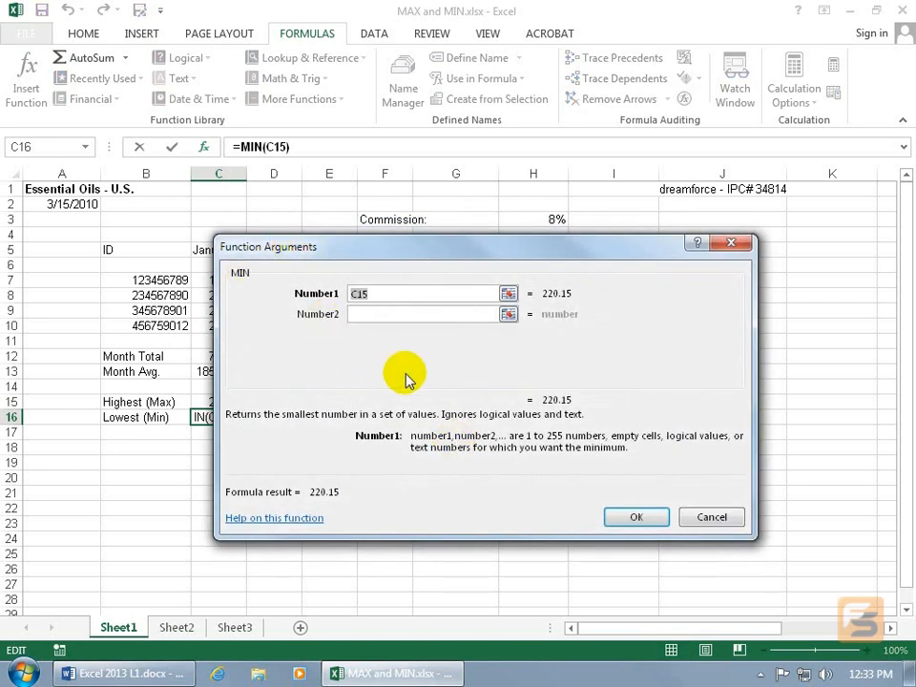
Step: Set the MIN function's Number1 argument to c7:c10, keeping the January data uncovered by the dialog
{"action": "left_click_drag", "start_coordinate": [379, 248], "coordinate": [558, 362]}
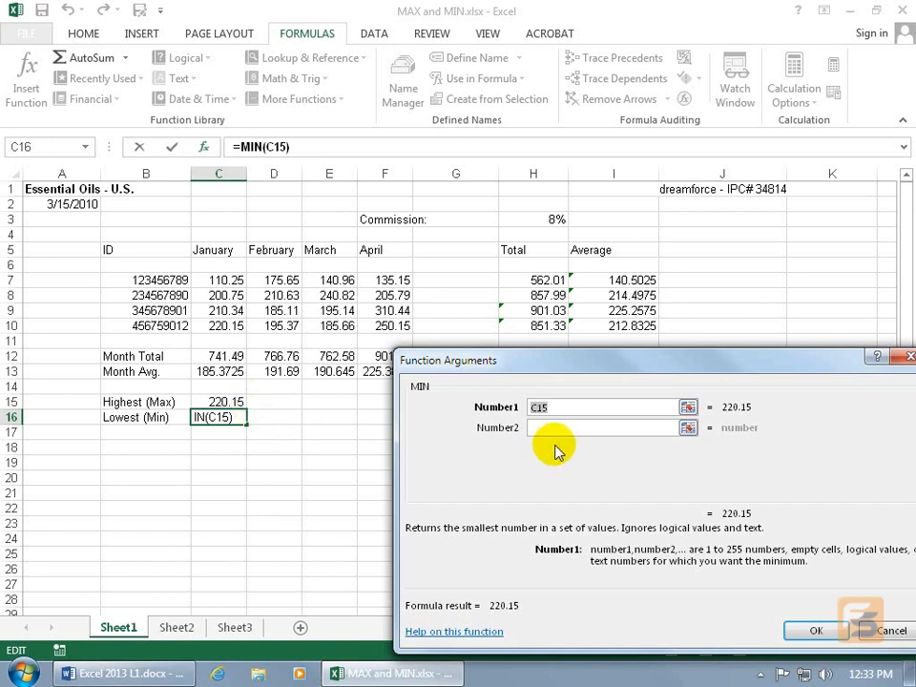
{"action": "double_click", "coordinate": [554, 407]}
{"action": "type", "text": "c"}
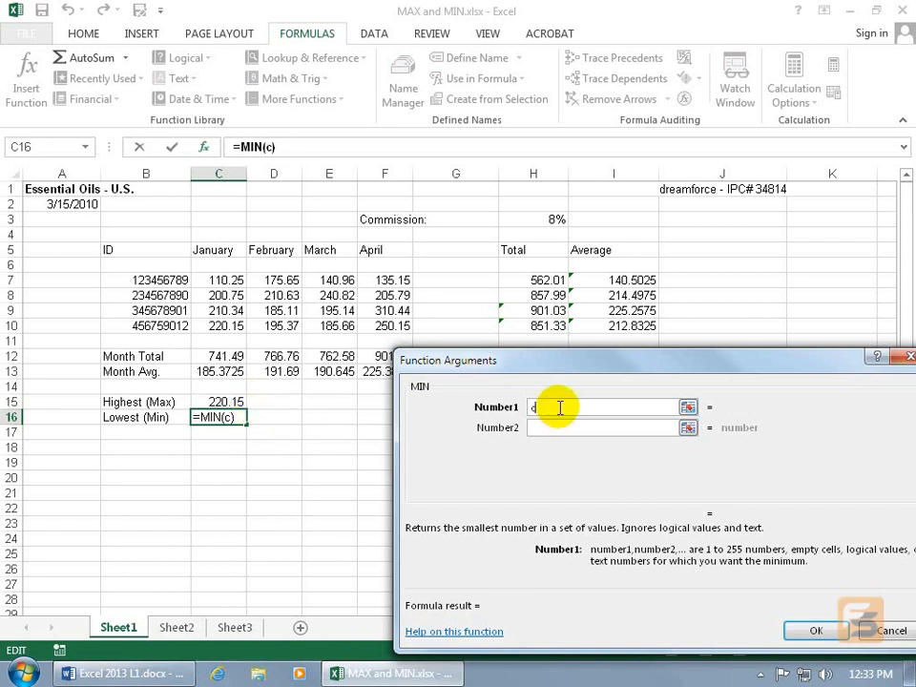
{"action": "type", "text": "7:c10"}
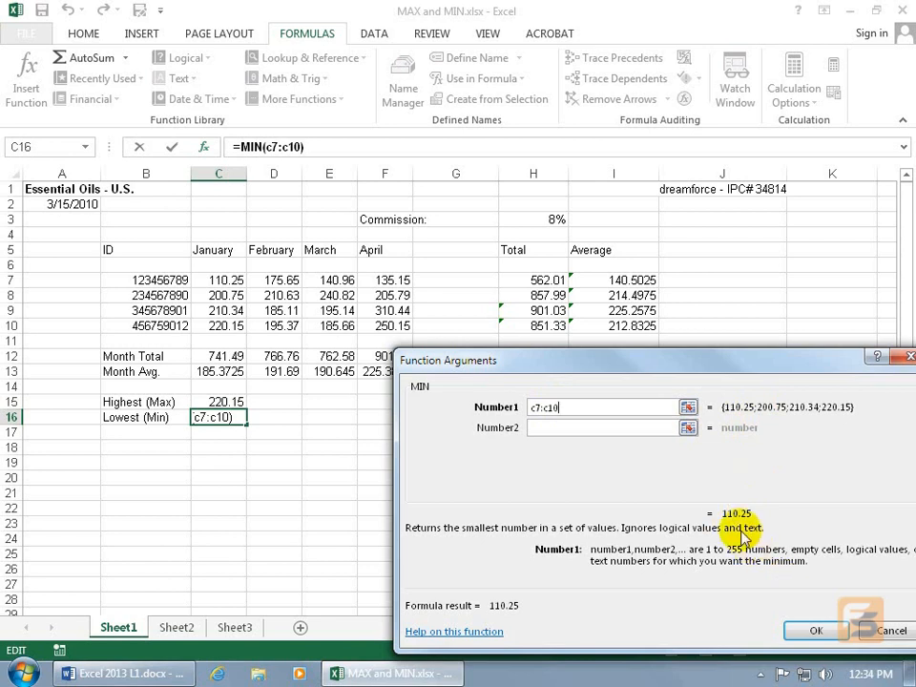
Step: Replace the Number1 argument with the range C7:C10 picked on the sheet and enter the MIN formula in C16
{"action": "left_click", "coordinate": [687, 408]}
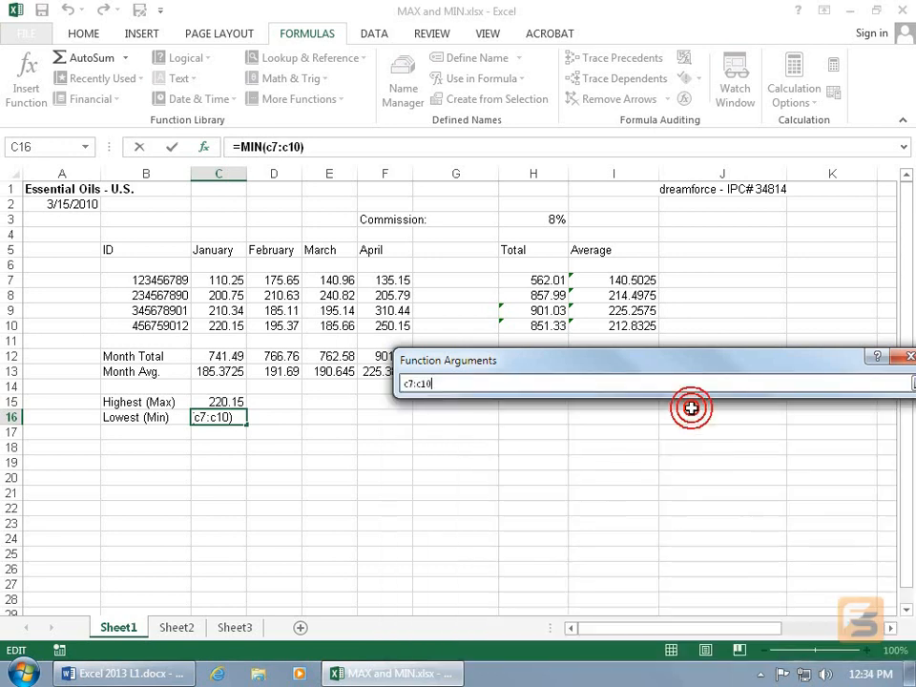
{"action": "left_click_drag", "start_coordinate": [225, 280], "coordinate": [234, 326]}
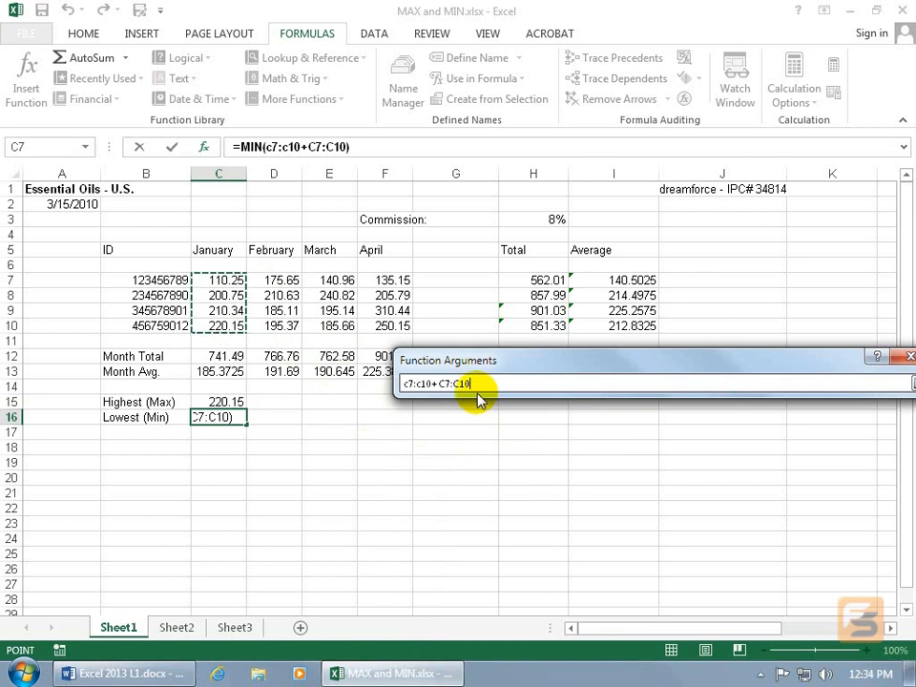
{"action": "left_click", "coordinate": [411, 386]}
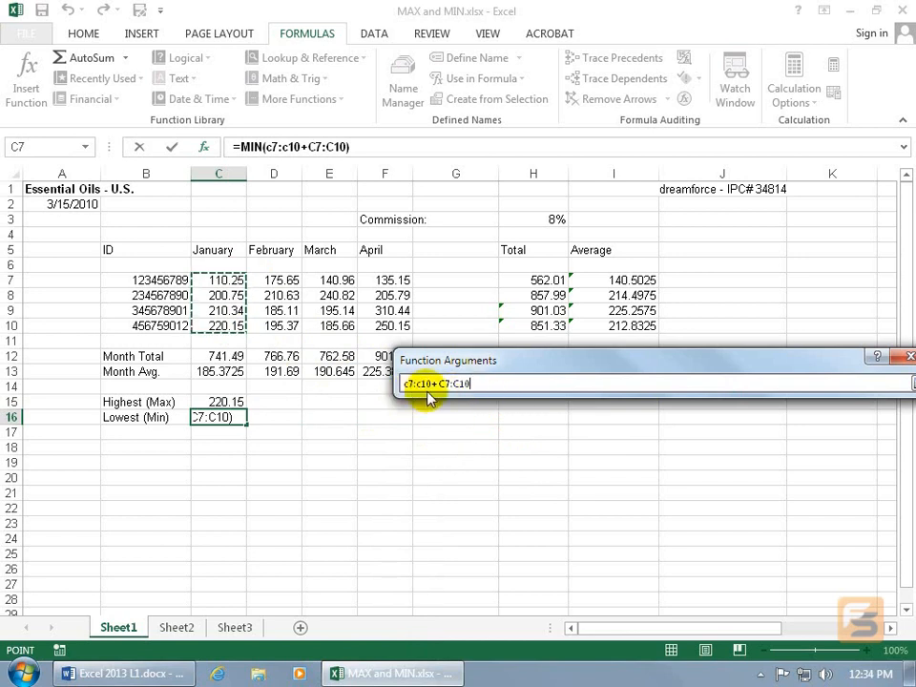
{"action": "double_click", "coordinate": [491, 383]}
{"action": "key", "text": "Delete"}
{"action": "left_click_drag", "start_coordinate": [232, 279], "coordinate": [229, 324]}
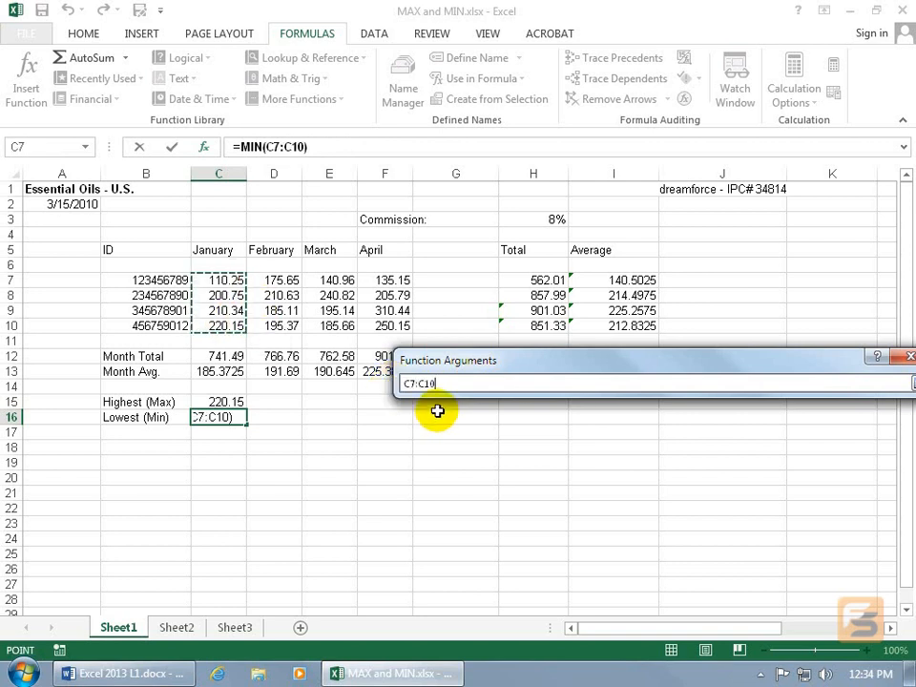
{"action": "key", "text": "Return"}
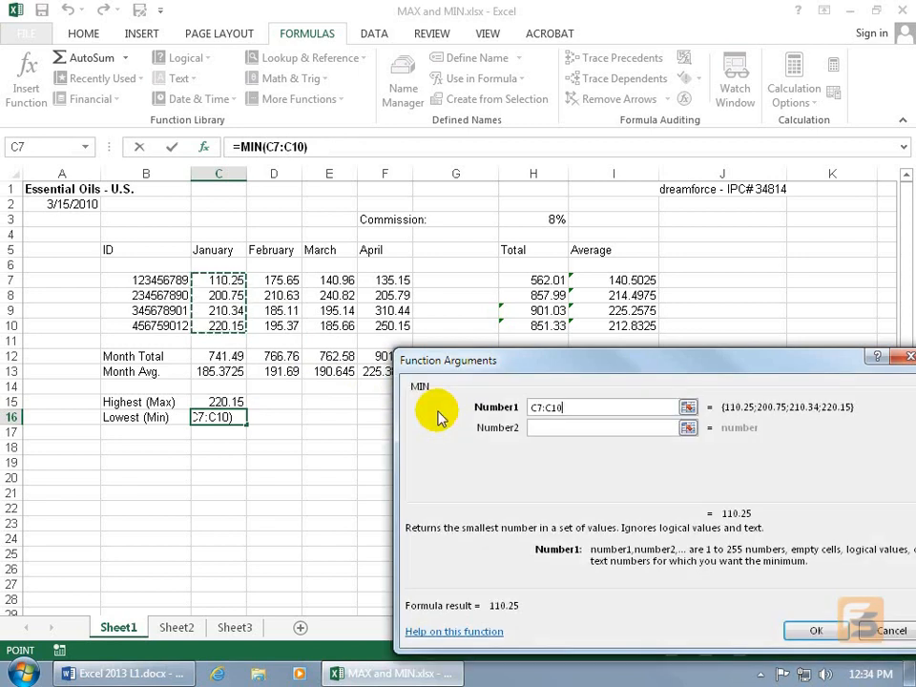
{"action": "key", "text": "Return"}
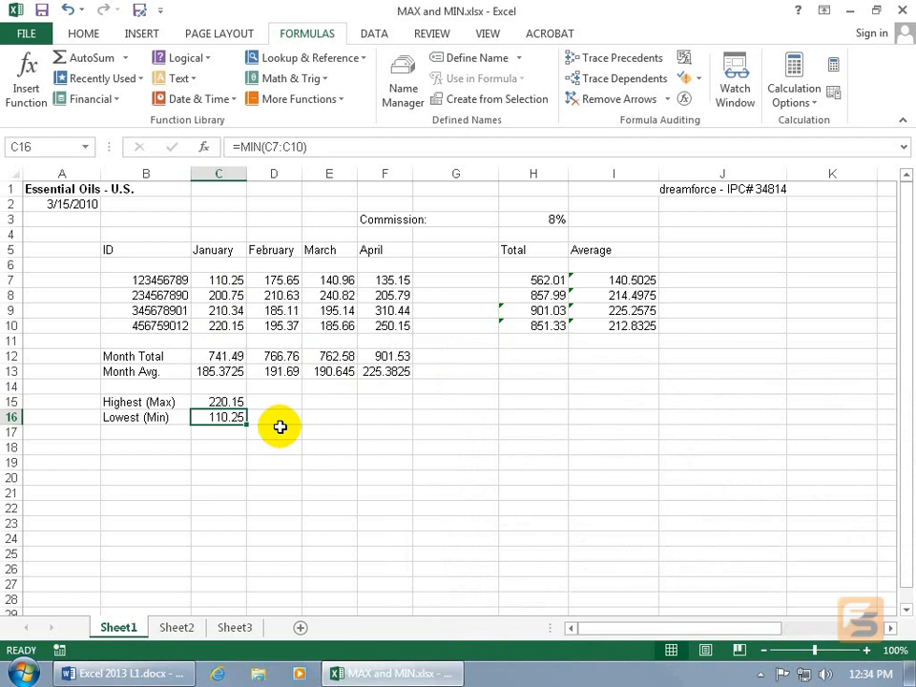
Step: Fill the MAX formula from C15 across to F15 for February through April
{"action": "left_click", "coordinate": [235, 402]}
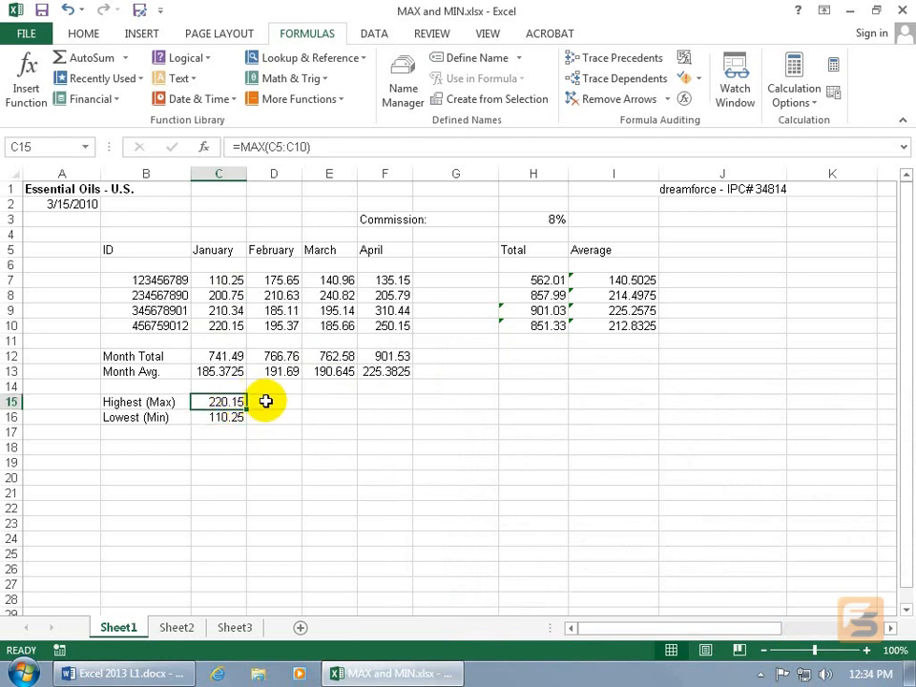
{"action": "left_click", "coordinate": [278, 401]}
{"action": "left_click", "coordinate": [327, 401]}
{"action": "left_click", "coordinate": [384, 402]}
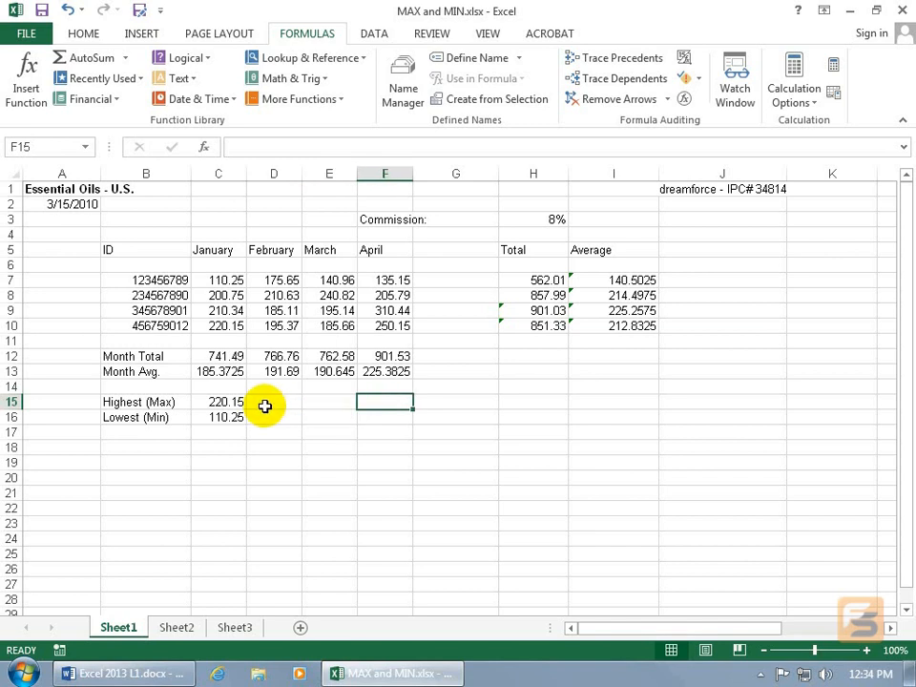
{"action": "left_click", "coordinate": [236, 403]}
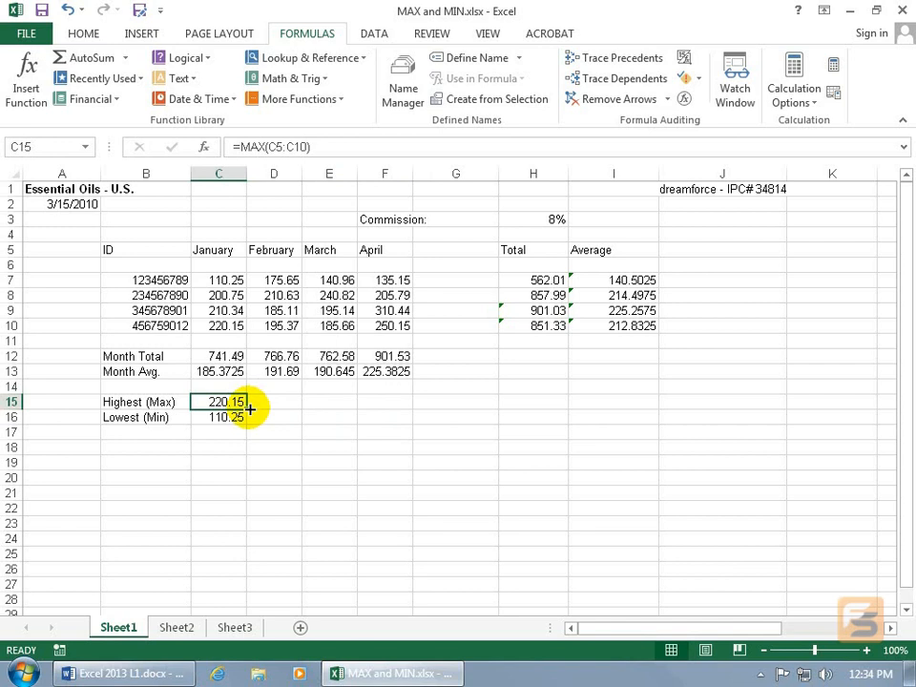
{"action": "left_click_drag", "start_coordinate": [249, 407], "coordinate": [393, 404]}
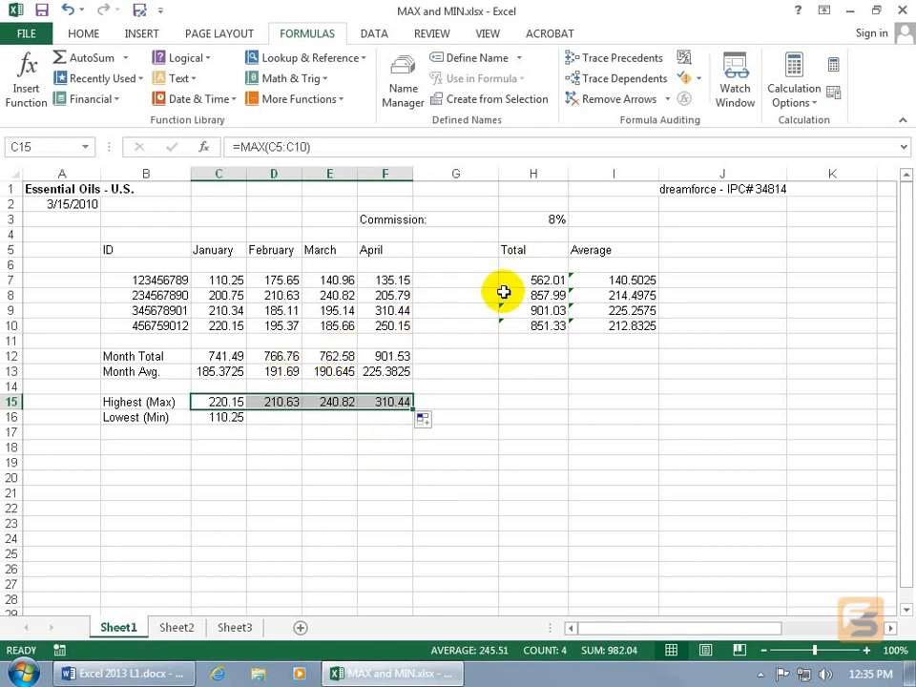
Step: Copy the MIN formula from C16 to D16 and fill it across to F16
{"action": "left_click", "coordinate": [233, 418]}
{"action": "key", "text": "ctrl+c"}
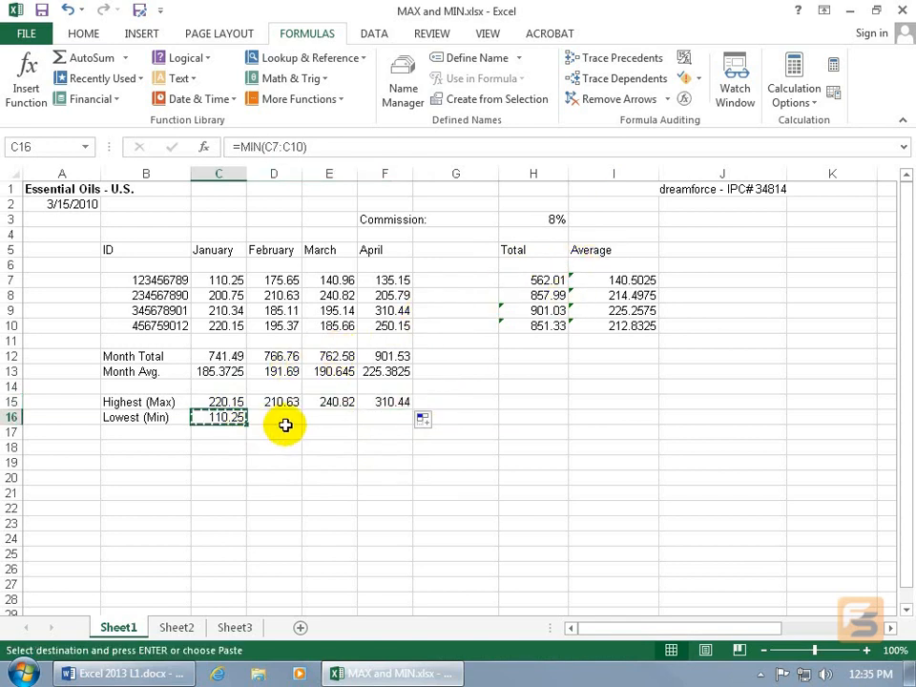
{"action": "left_click", "coordinate": [284, 419]}
{"action": "key", "text": "ctrl+v"}
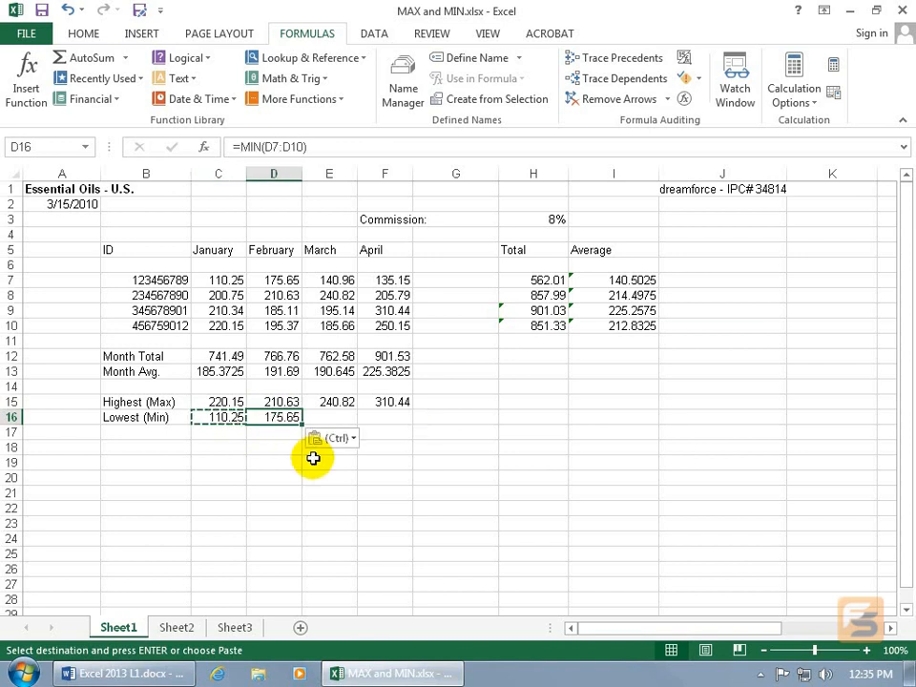
{"action": "left_click_drag", "start_coordinate": [303, 423], "coordinate": [416, 420]}
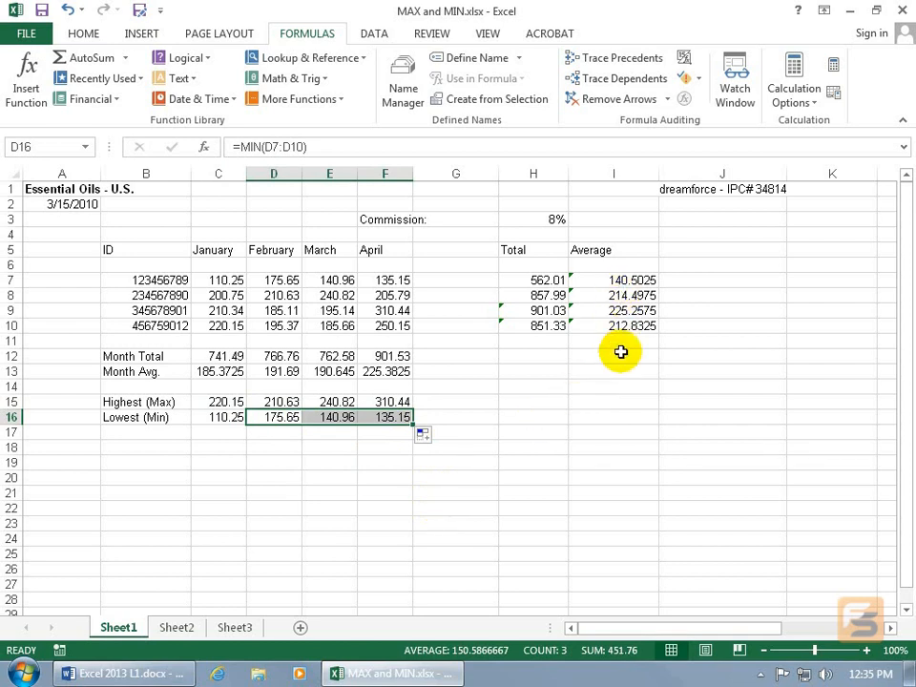
Step: Clear the averages in I8:I10 and fill the AVERAGE formula from I7 down to I10
{"action": "left_click_drag", "start_coordinate": [576, 295], "coordinate": [622, 322]}
{"action": "key", "text": "Delete"}
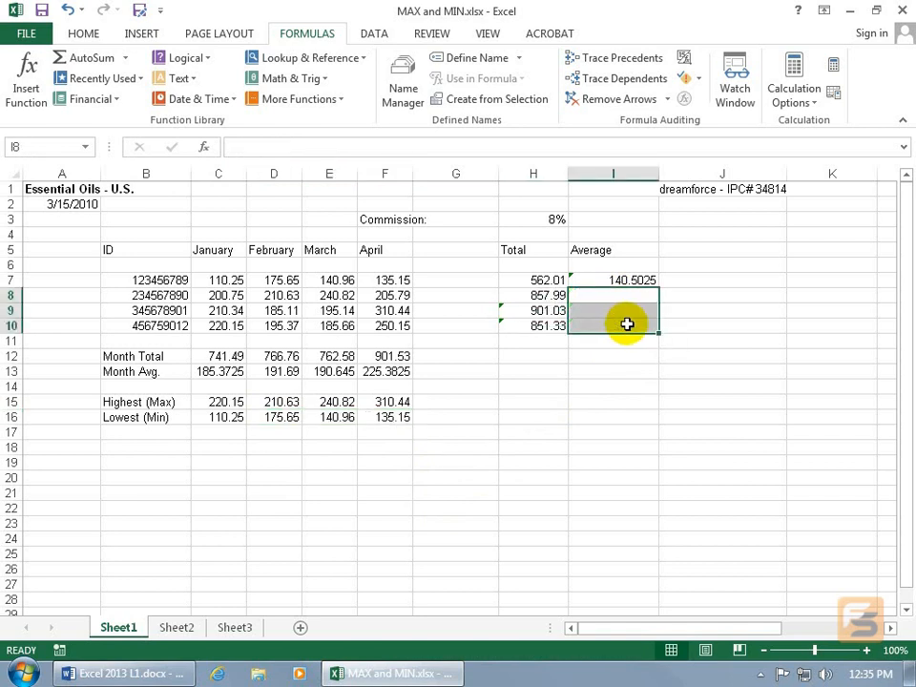
{"action": "left_click", "coordinate": [627, 279]}
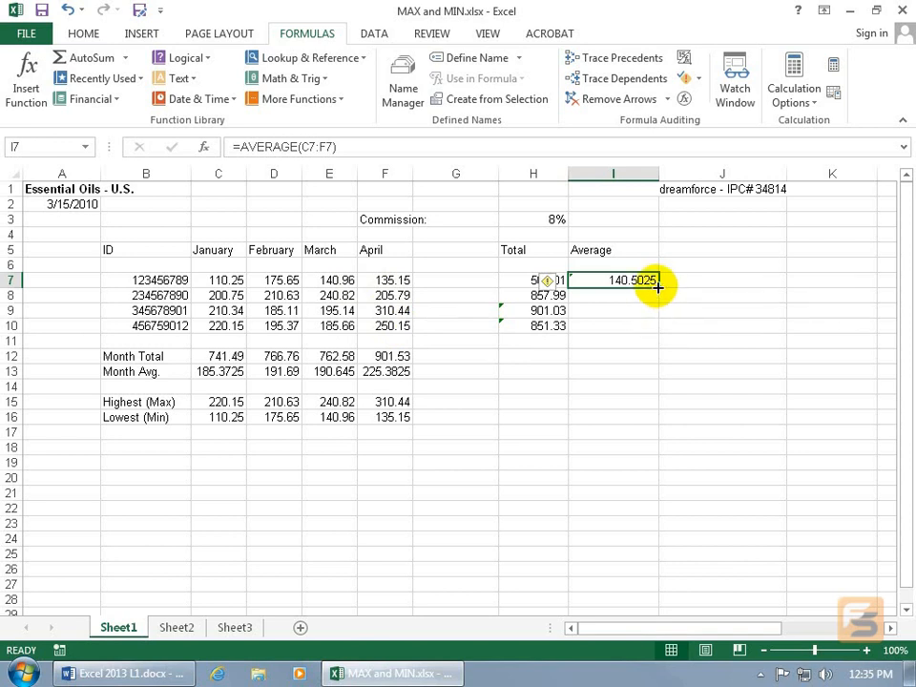
{"action": "left_click_drag", "start_coordinate": [658, 286], "coordinate": [658, 330]}
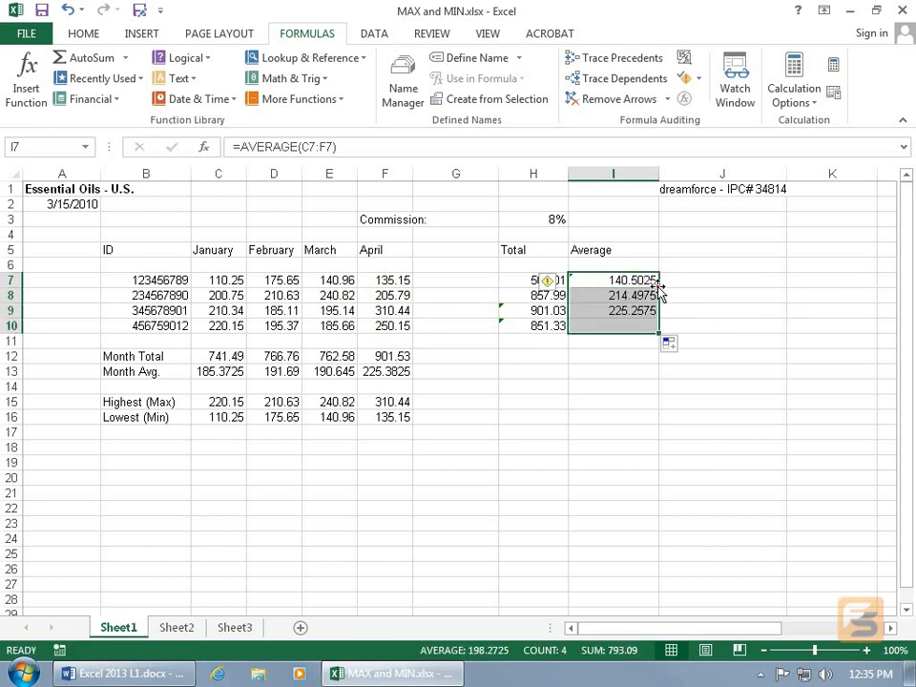